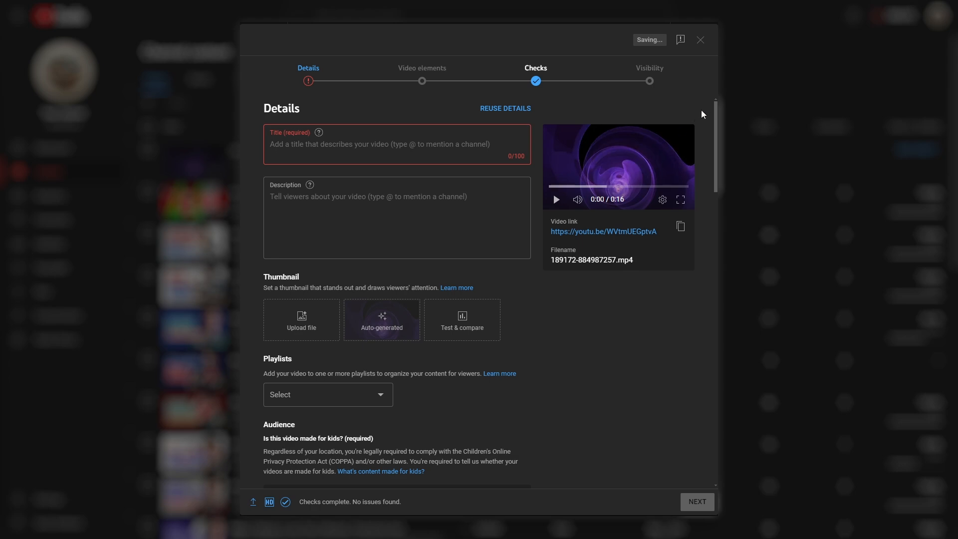
- Look over the upload details form, including the description, audience, paid promotion and altered content sections
drag(716, 123, 732, 389)
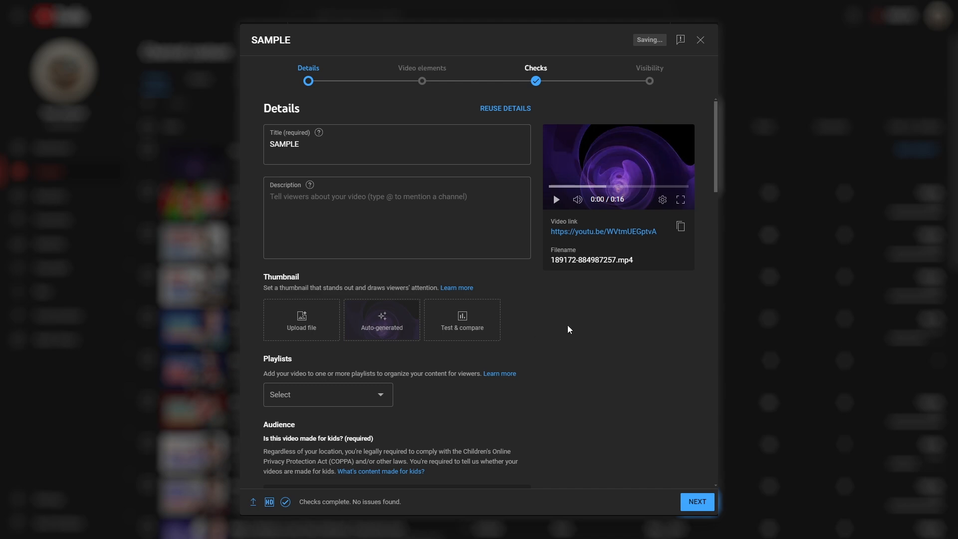
click(381, 192)
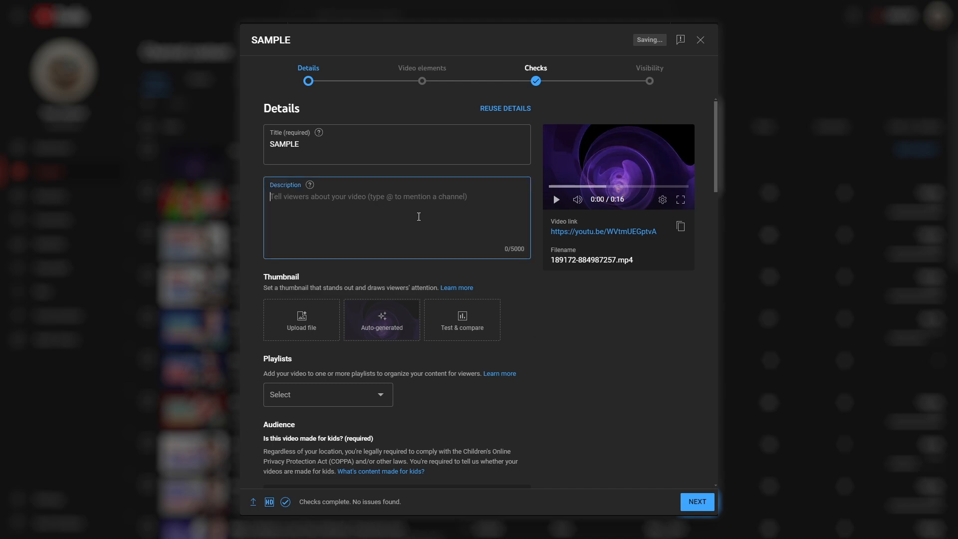
scroll(624, 318, down, 8)
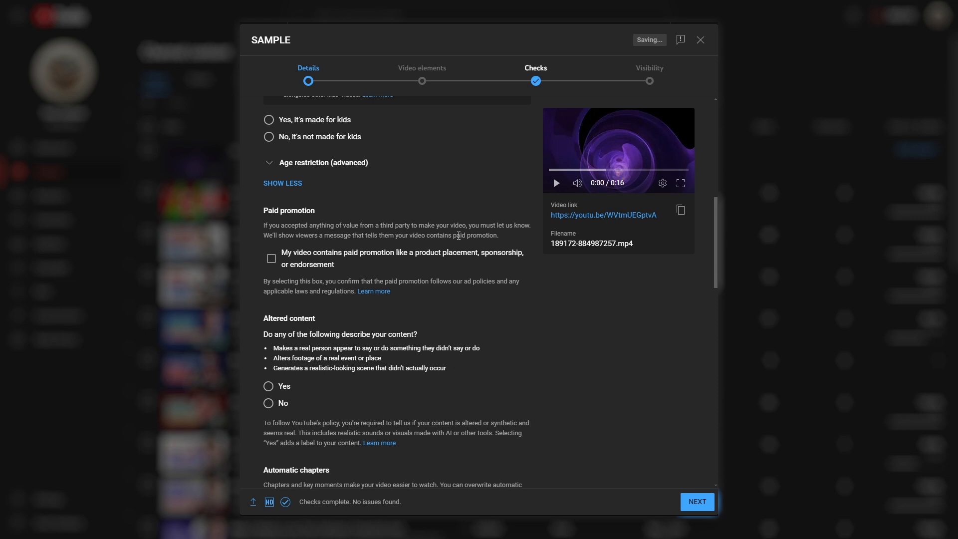
scroll(543, 355, up, 8)
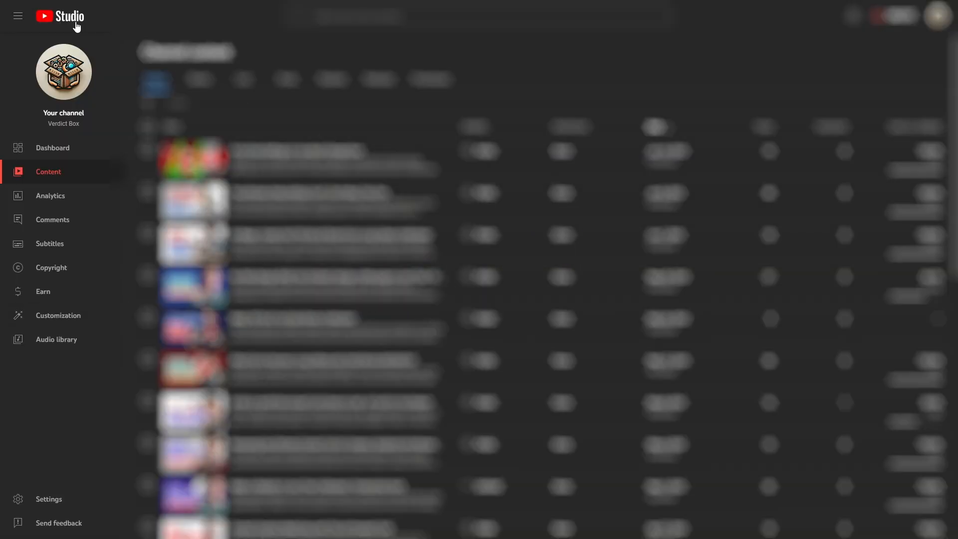
- Open the channel's upload defaults and look through the basic info fields
click(64, 501)
click(321, 223)
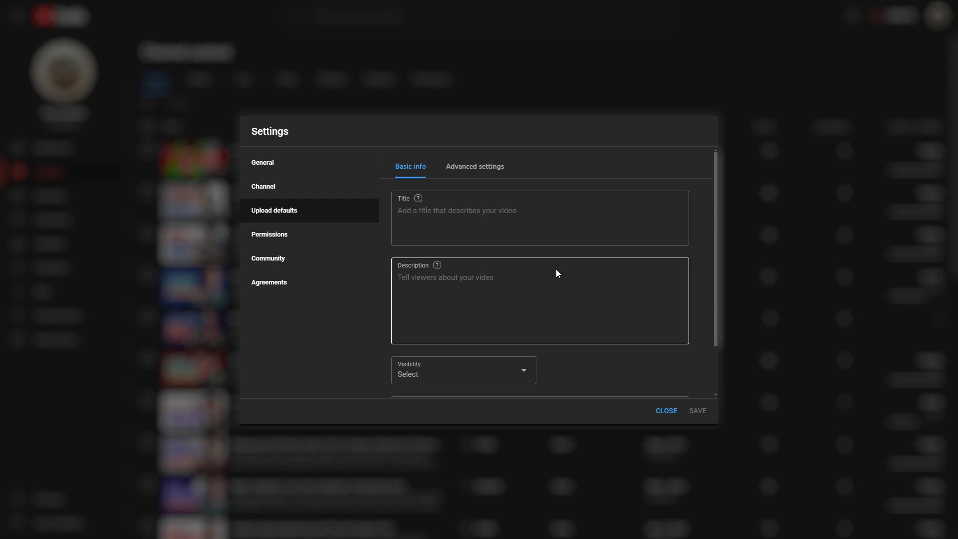
scroll(684, 217, down, 1)
scroll(698, 227, down, 1)
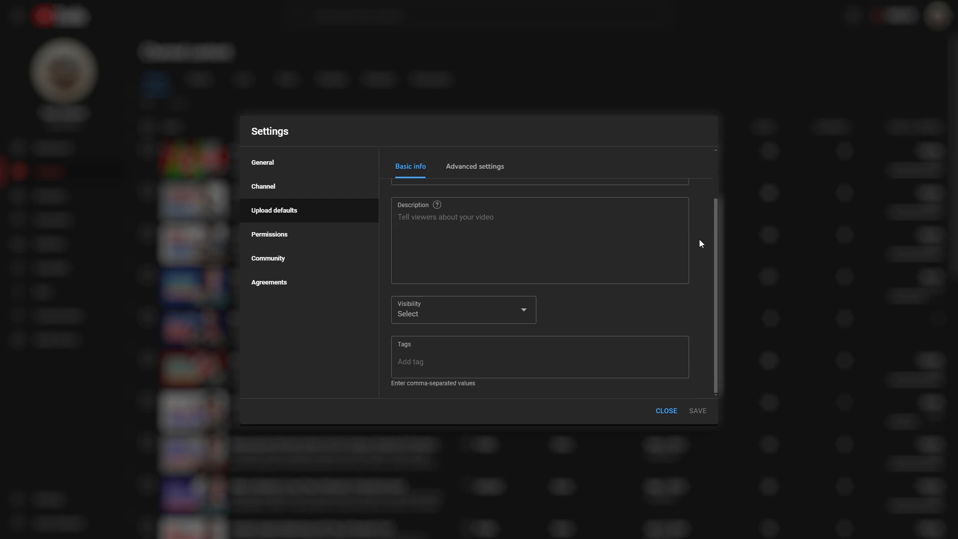
scroll(700, 242, up, 1)
- Enter instagram, facebook and twitter on separate lines as the default video description
click(588, 293)
text(instagrams)
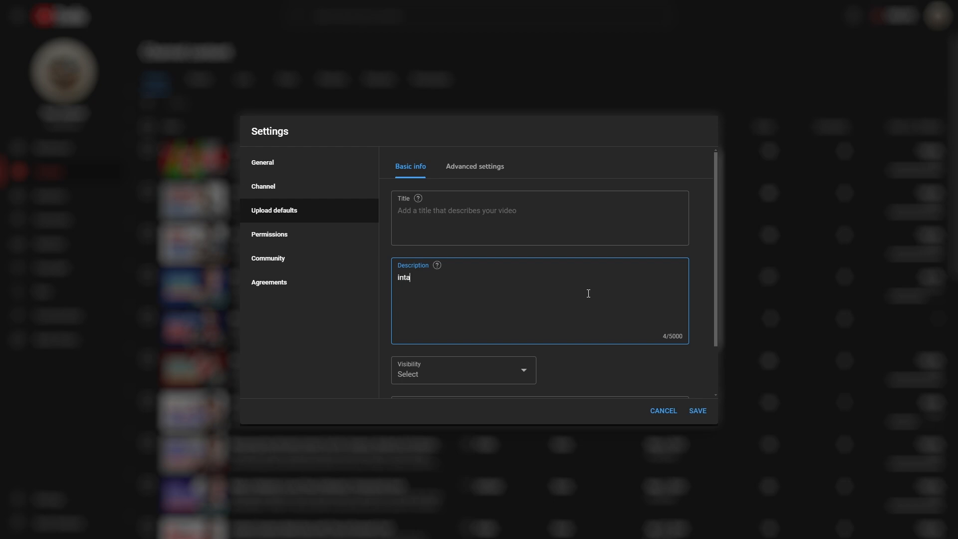
key(BackSpace)
key(Return)
text(facebook)
key(Return)
text(twitter)
key(Return)
key(Return)
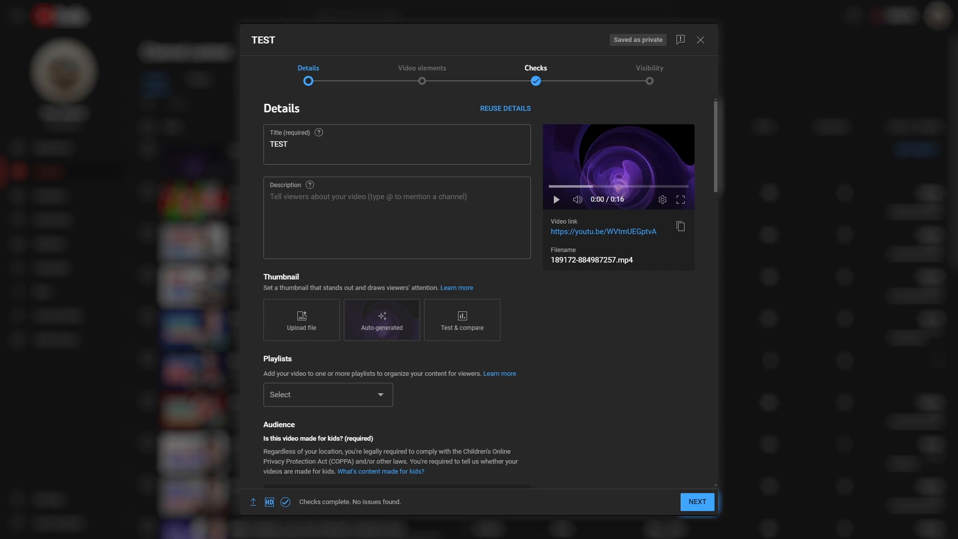
- Examine the available video categories for the TEST video, leaving the selection as it is
scroll(564, 352, down, 20)
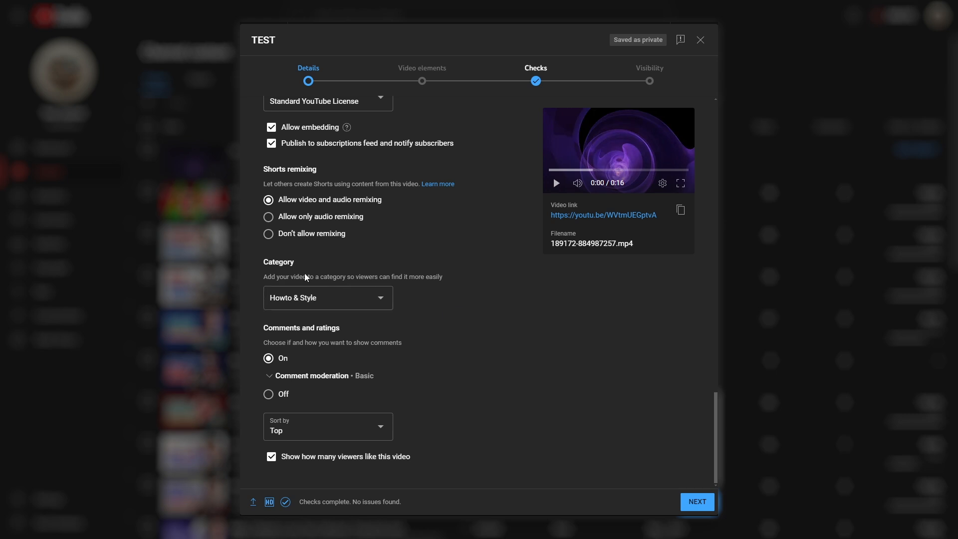
click(331, 302)
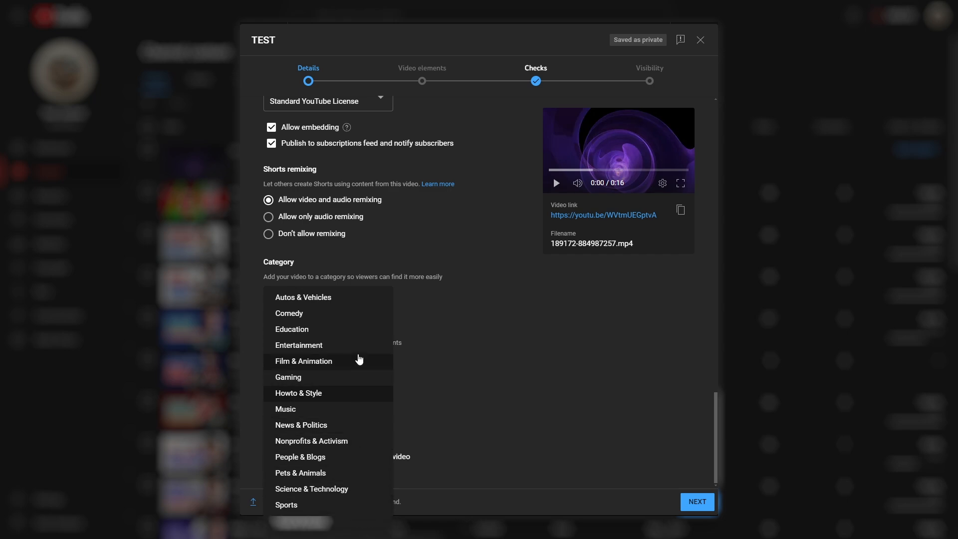
click(448, 353)
scroll(711, 408, up, 2)
drag(711, 408, 730, 482)
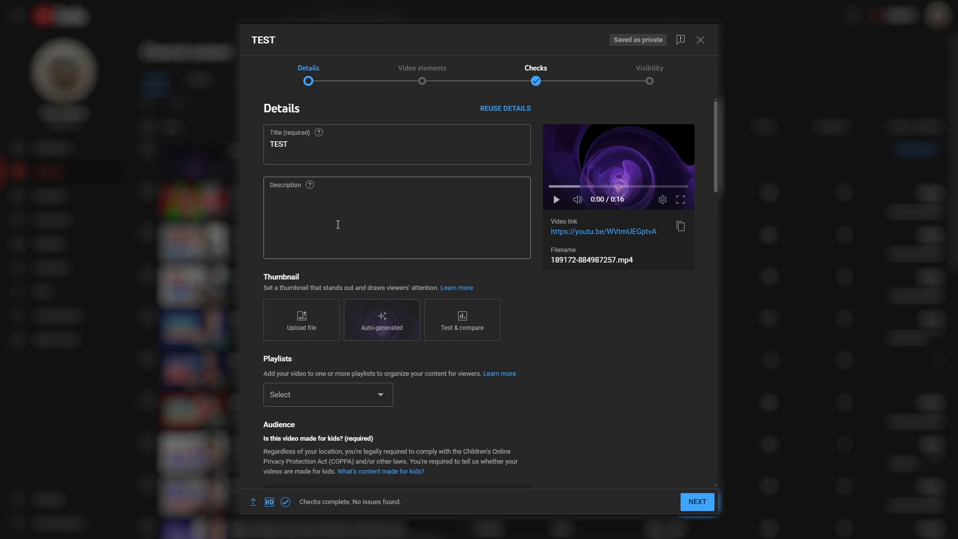
- Write the chapter timestamps "0:00 - Beginning" and "0:10 - Intro" on separate lines in the TEST video's description
click(339, 221)
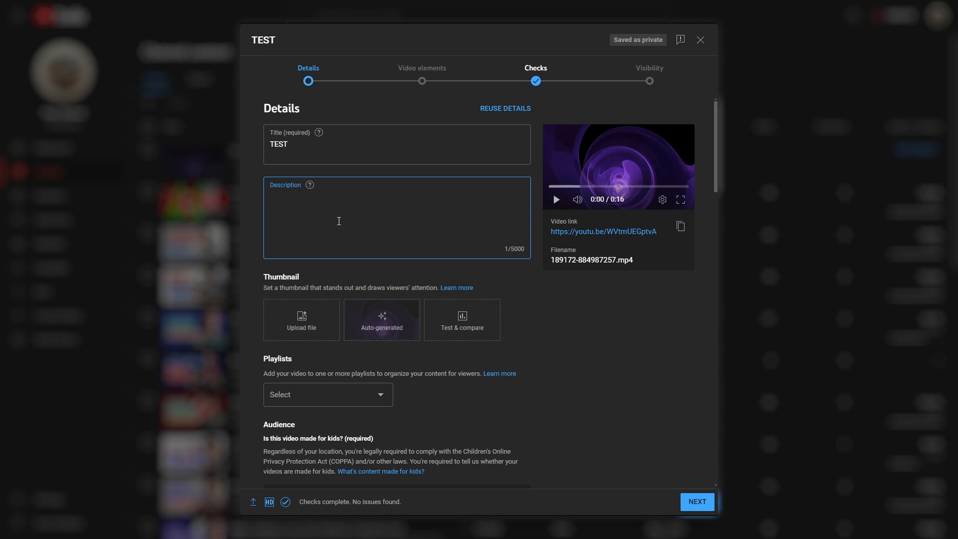
text(0:00 - Beginning)
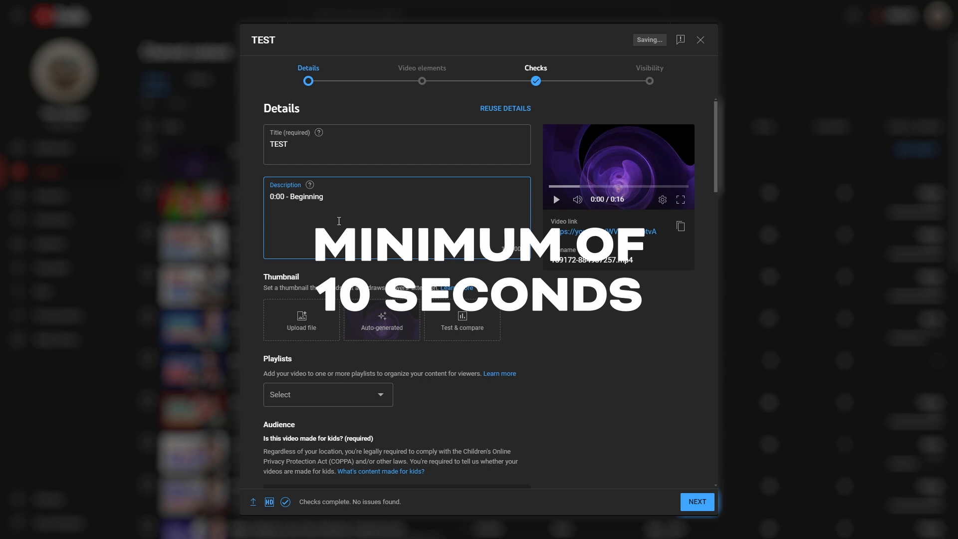
text(0)
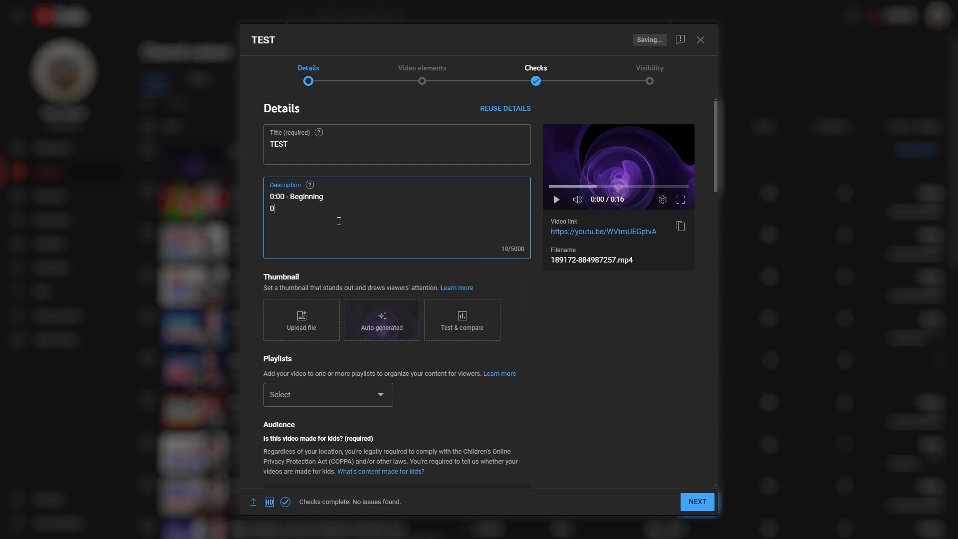
text(:10 - Intro)
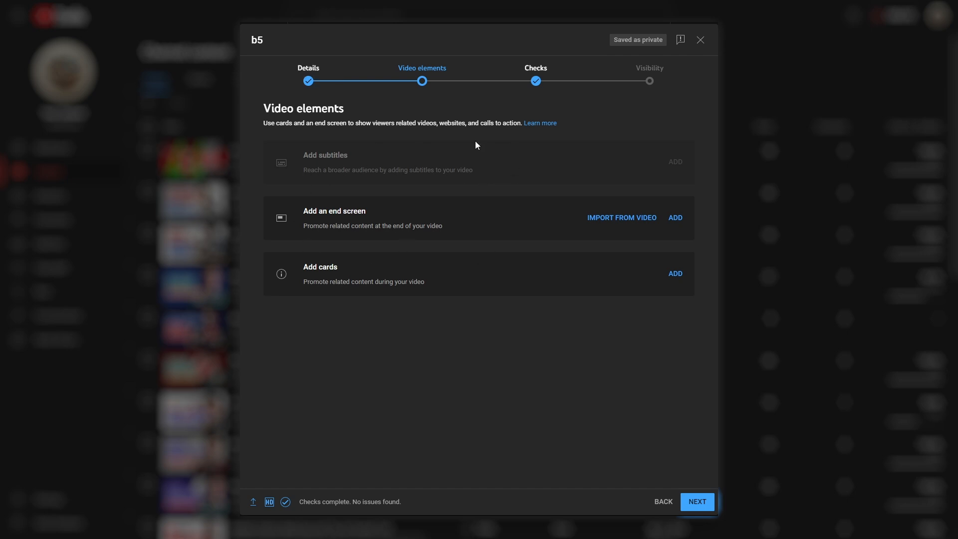
- Add an end screen to the b5 video using the "1 video, 1 subscribe" template and select its video element
click(308, 72)
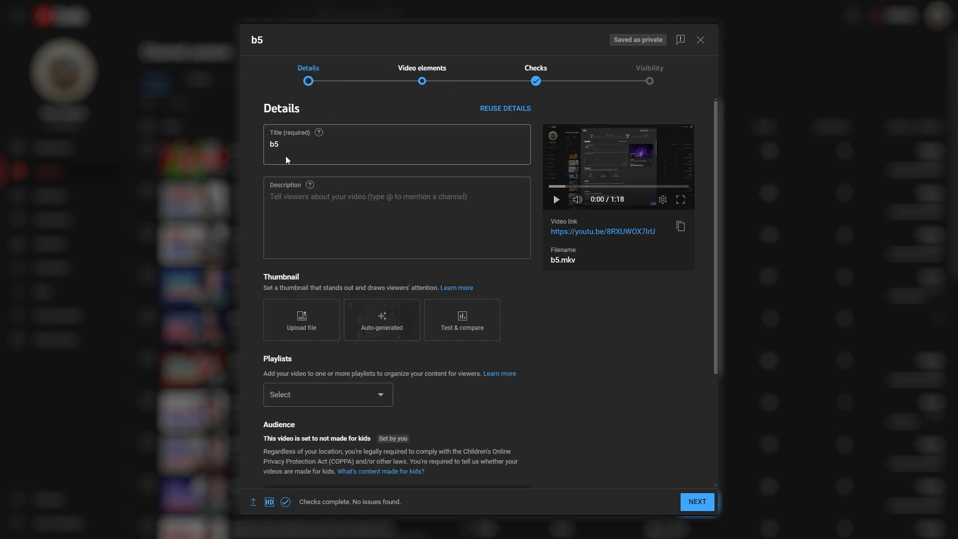
click(697, 502)
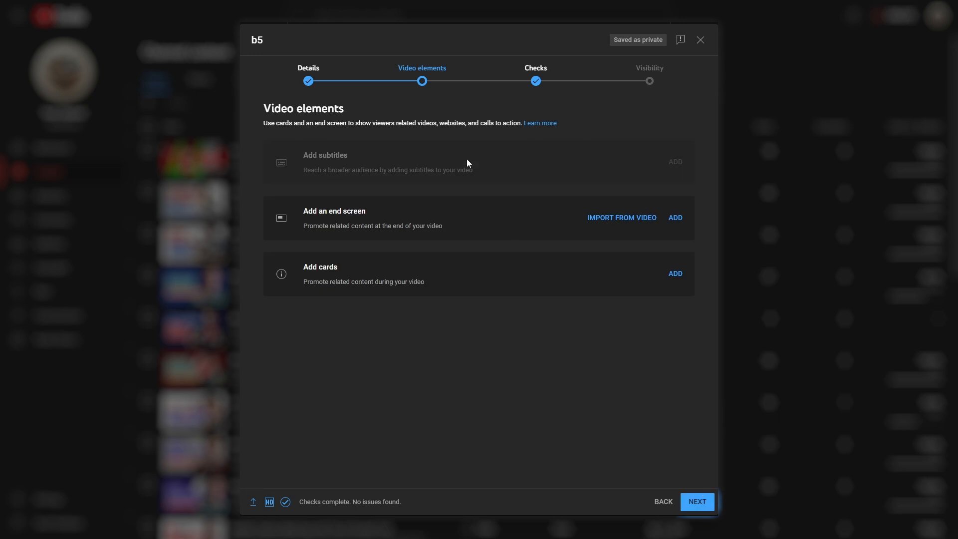
click(676, 218)
scroll(479, 215, down, 2)
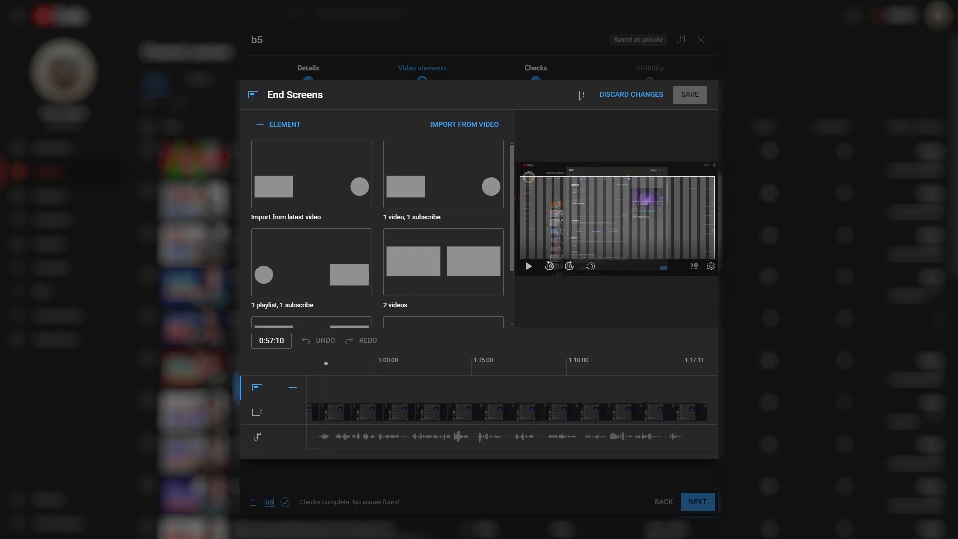
scroll(353, 222, down, 2)
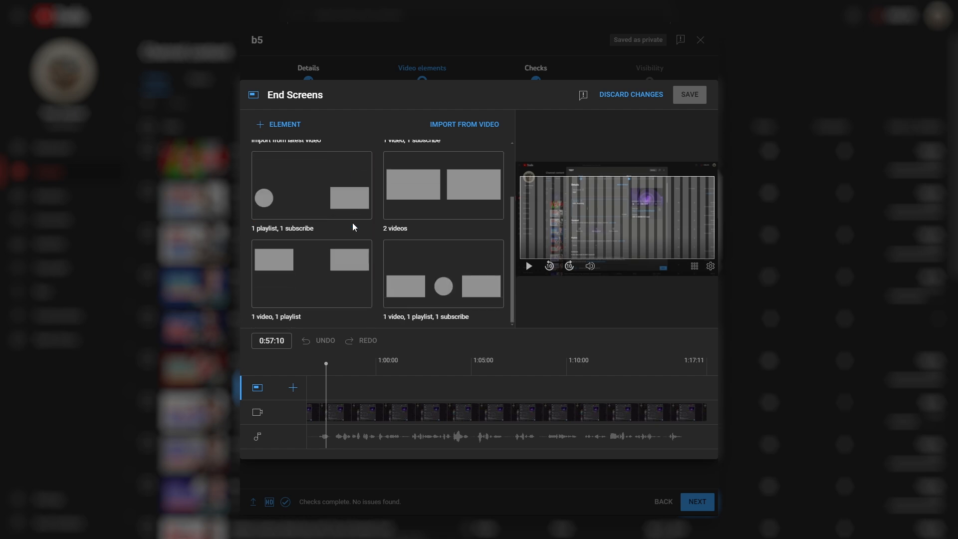
scroll(396, 253, up, 2)
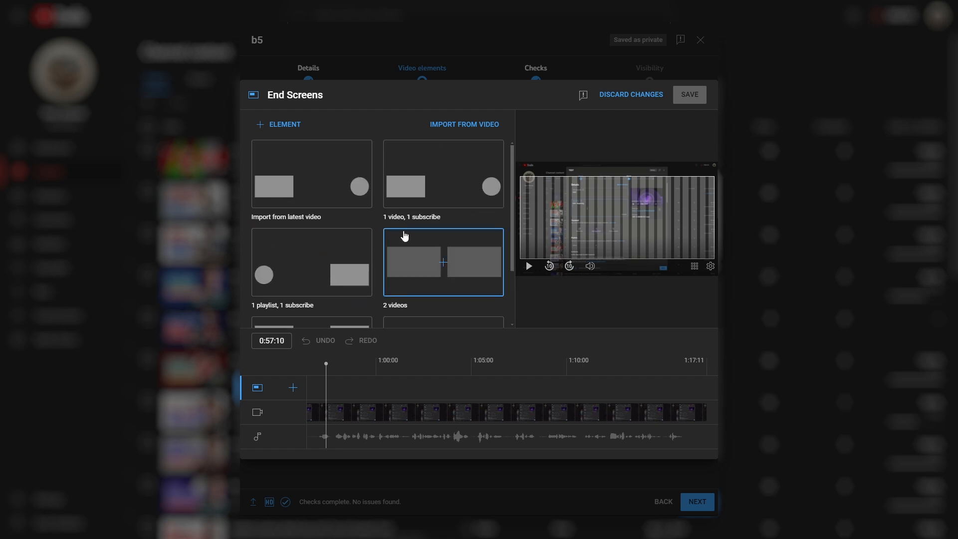
click(458, 174)
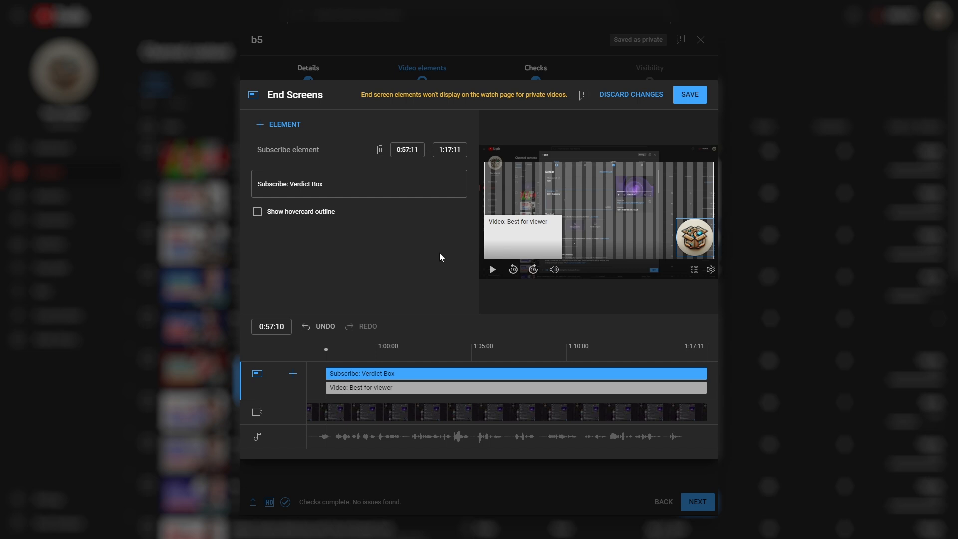
click(517, 239)
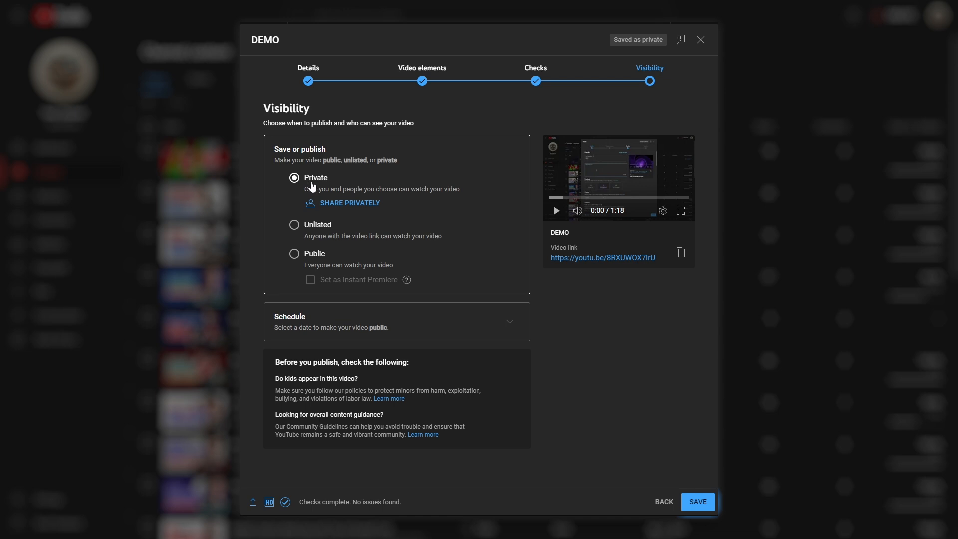
- View the private sharing invitation form without inviting anyone, and set the DEMO video's visibility to Unlisted
click(364, 204)
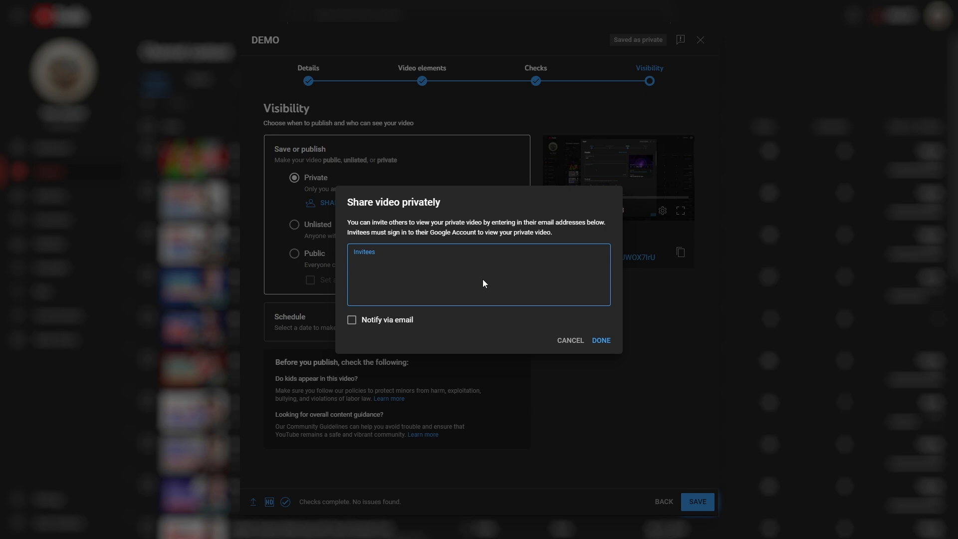
key(Escape)
click(313, 226)
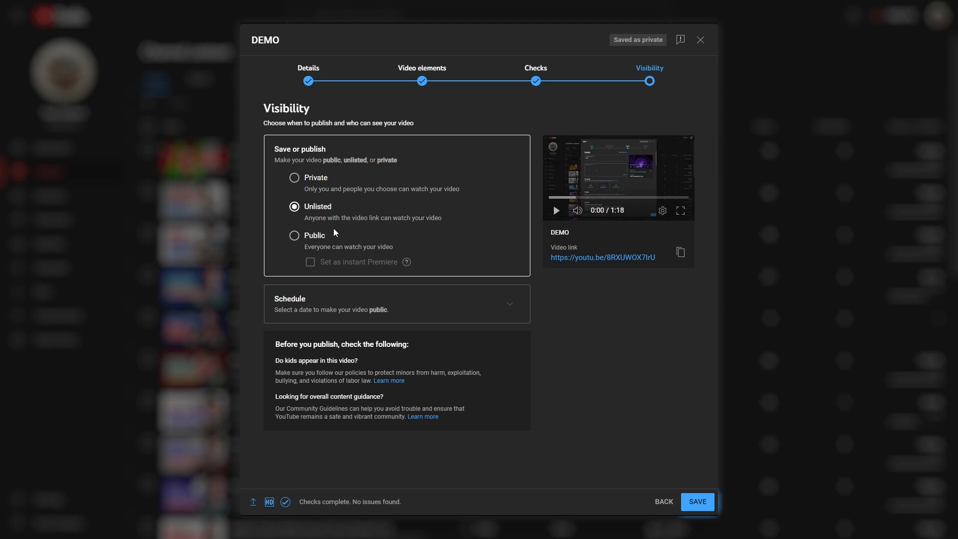
- Review the DEMO video's copyright check results and return to the visibility settings
click(545, 83)
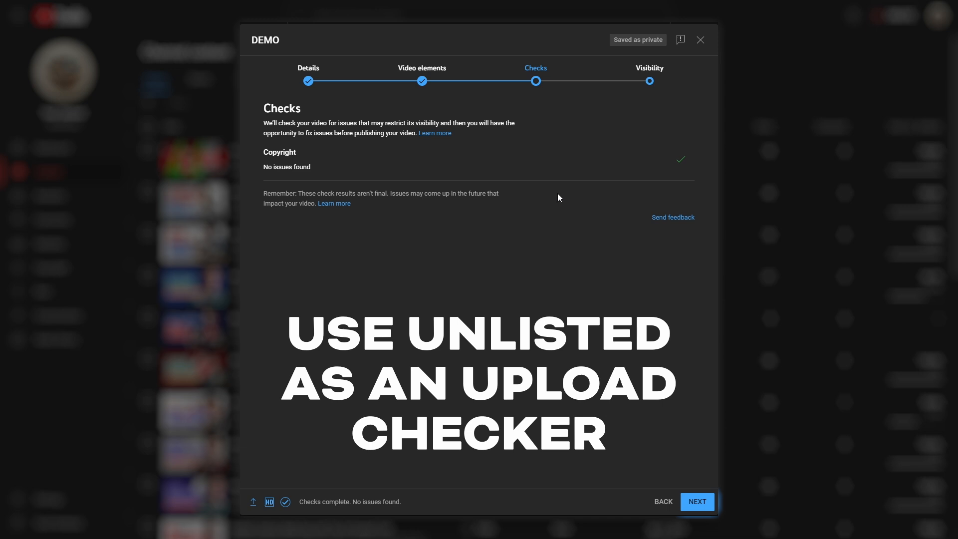
click(649, 77)
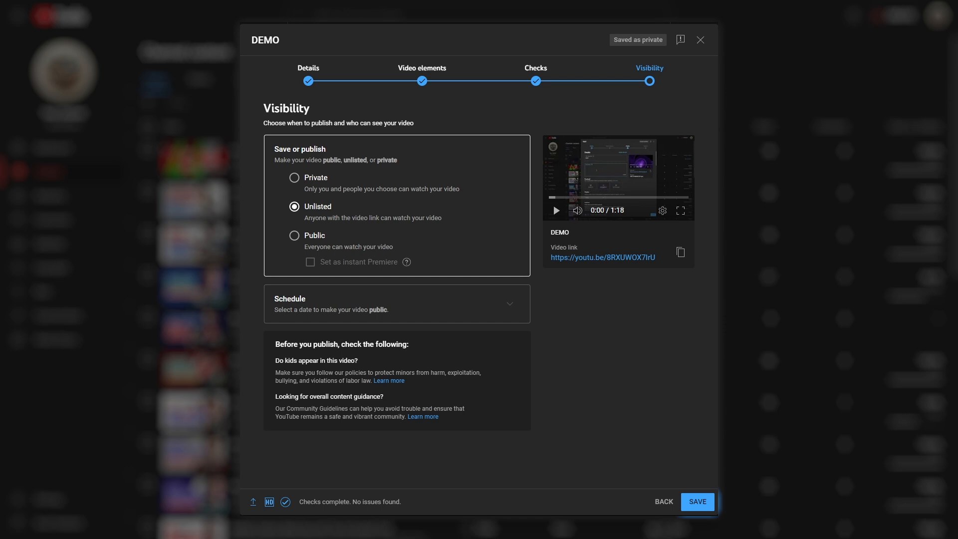
- Try the Public, Private and Unlisted visibility options for the DEMO video, ending on Public
click(321, 239)
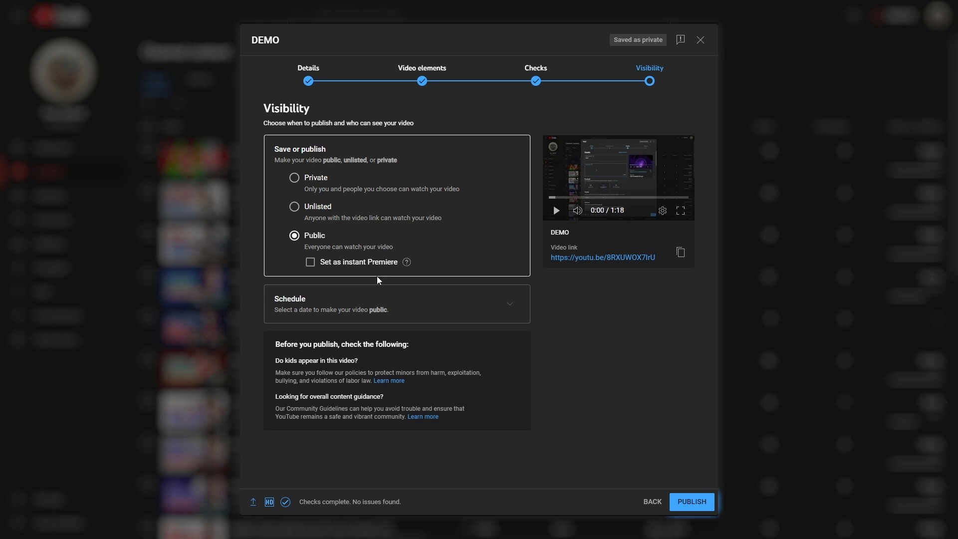
click(312, 176)
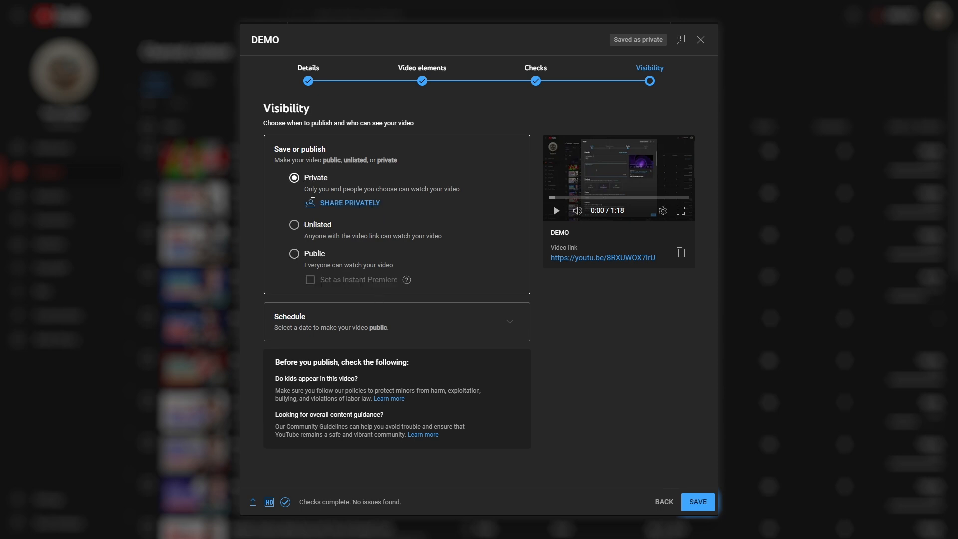
click(324, 231)
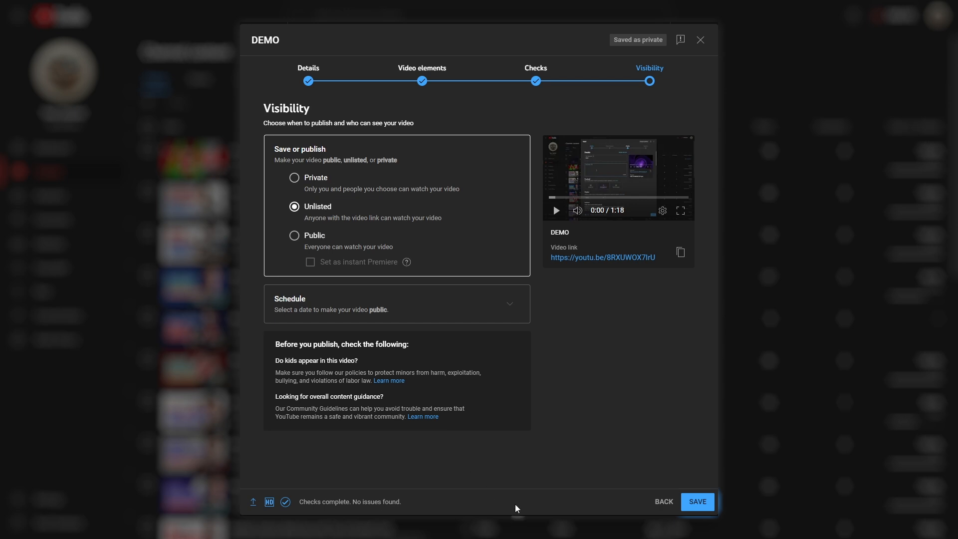
click(311, 241)
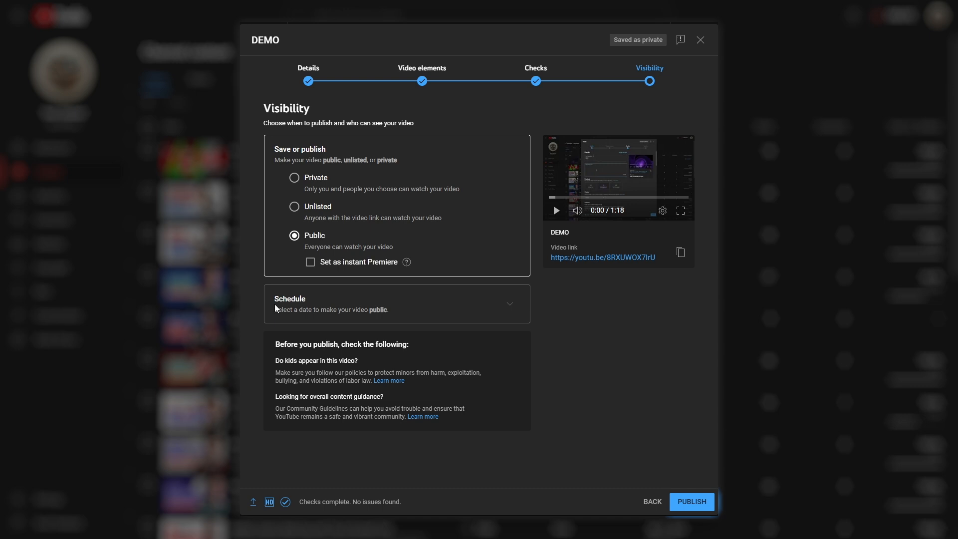
- Switch the DEMO video to a scheduled public release and set it as a Premiere
click(507, 312)
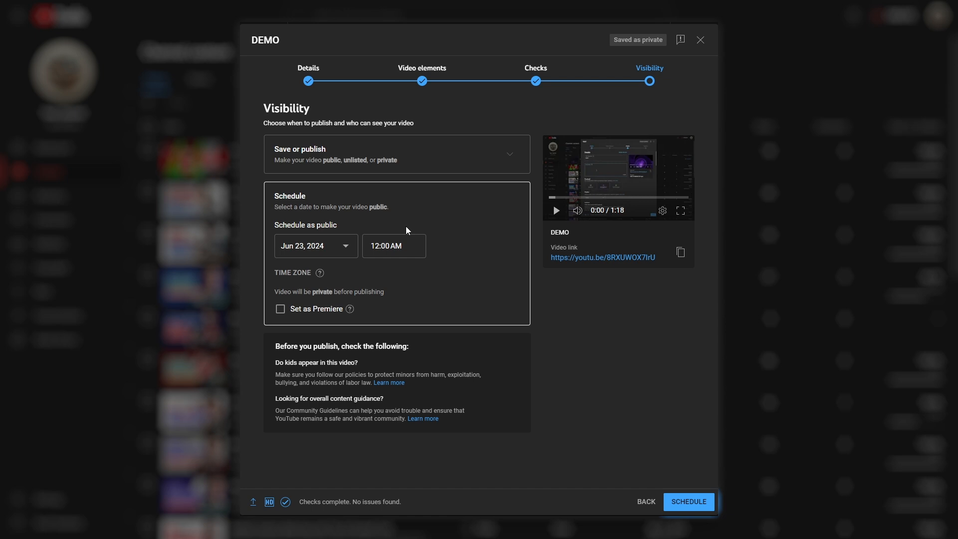
click(312, 311)
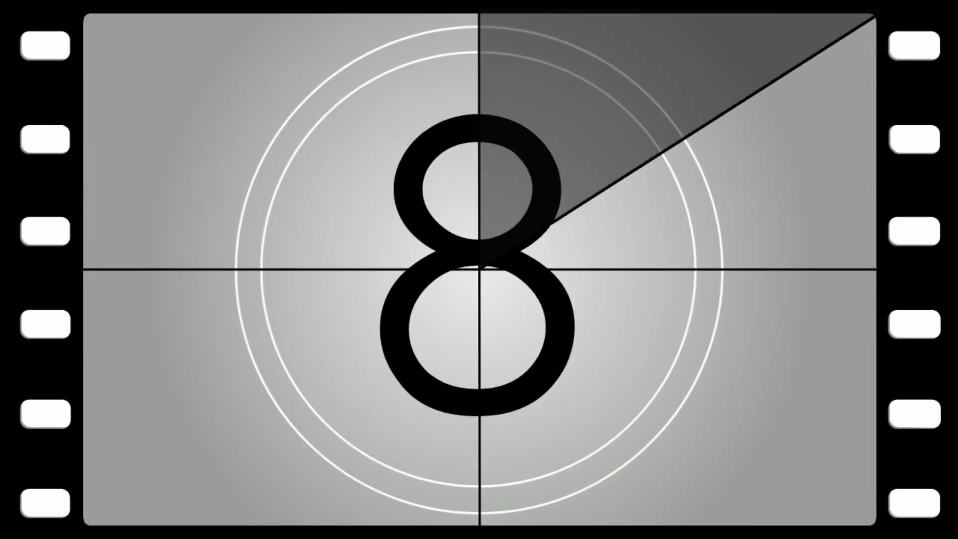